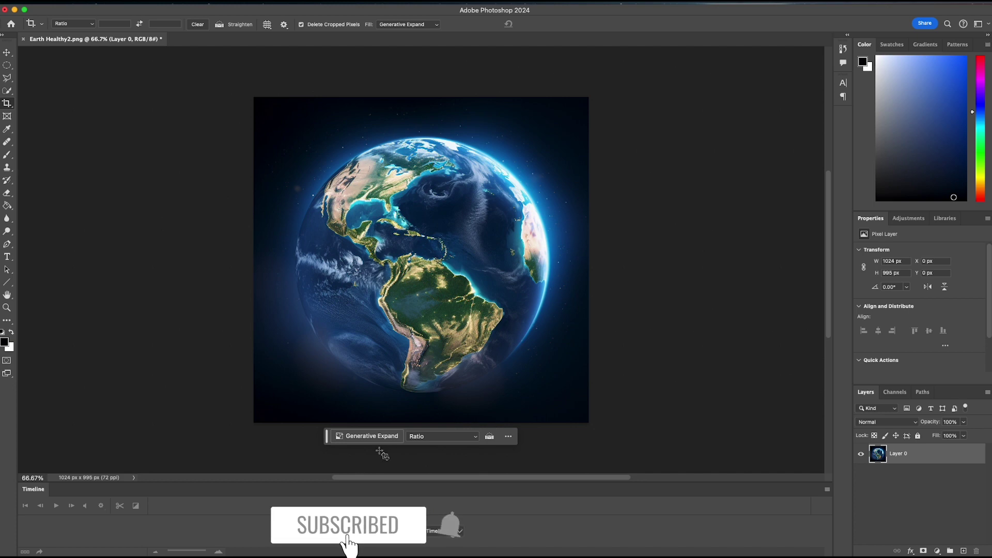
# Deselect the Earth layer and create a new transparent 1920×1080 artboard document
pyautogui.hscroll(-2, 438, 277)
pyautogui.scroll(-1, 439, 276)
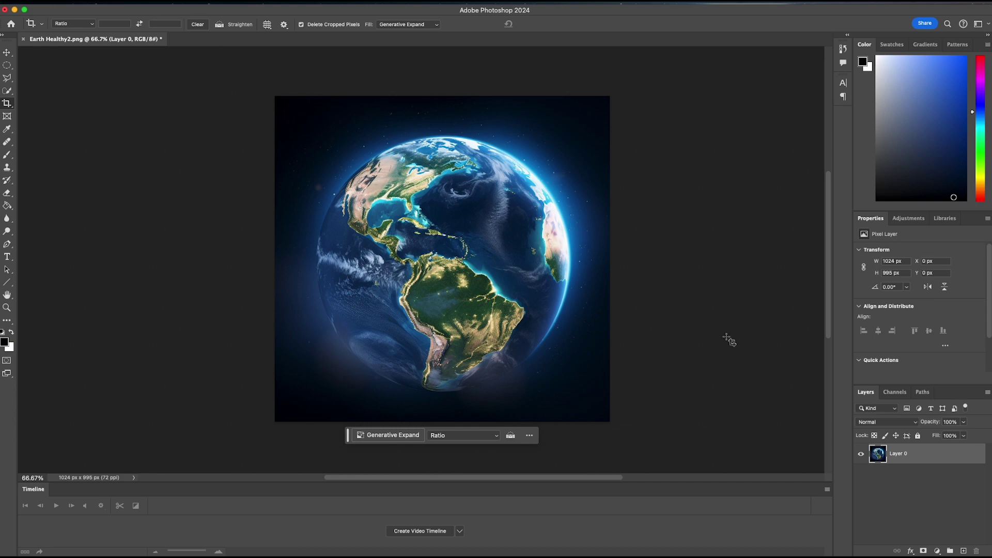
pyautogui.click(905, 483)
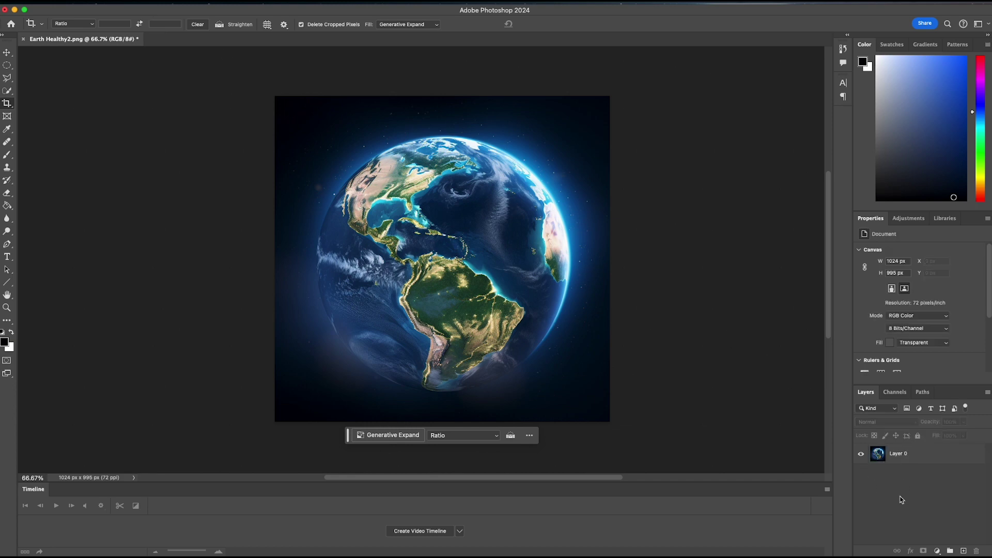
pyautogui.click(87, 5)
pyautogui.click(91, 12)
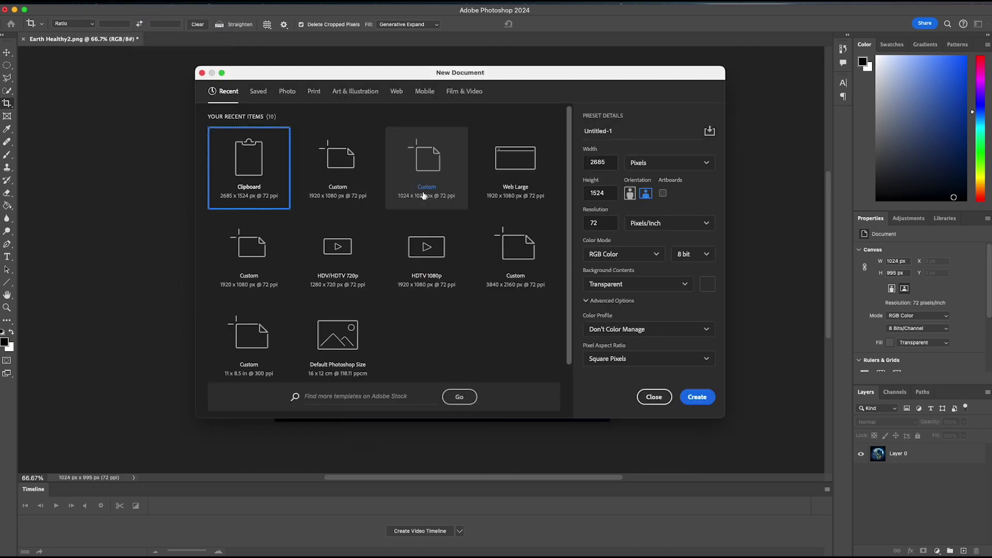
pyautogui.click(324, 161)
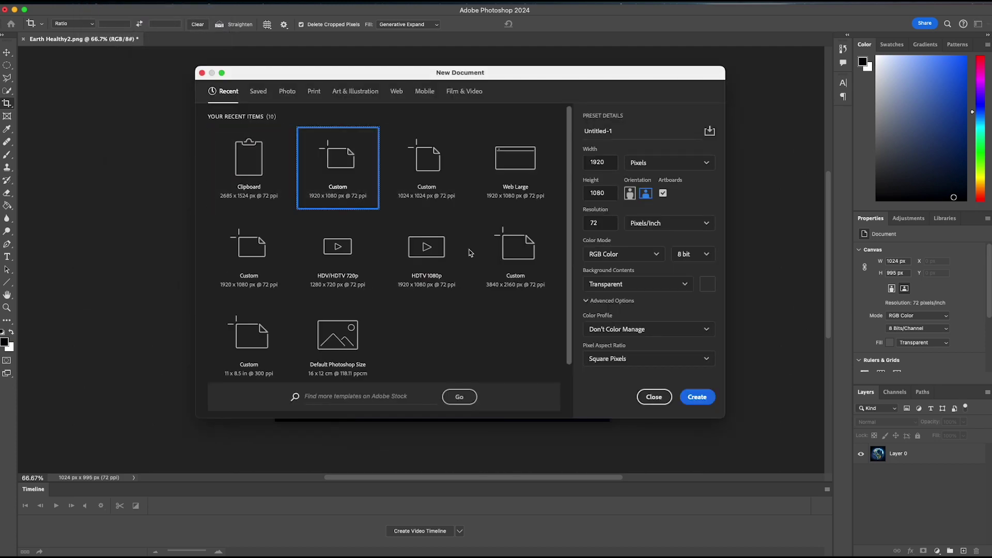
pyautogui.click(697, 397)
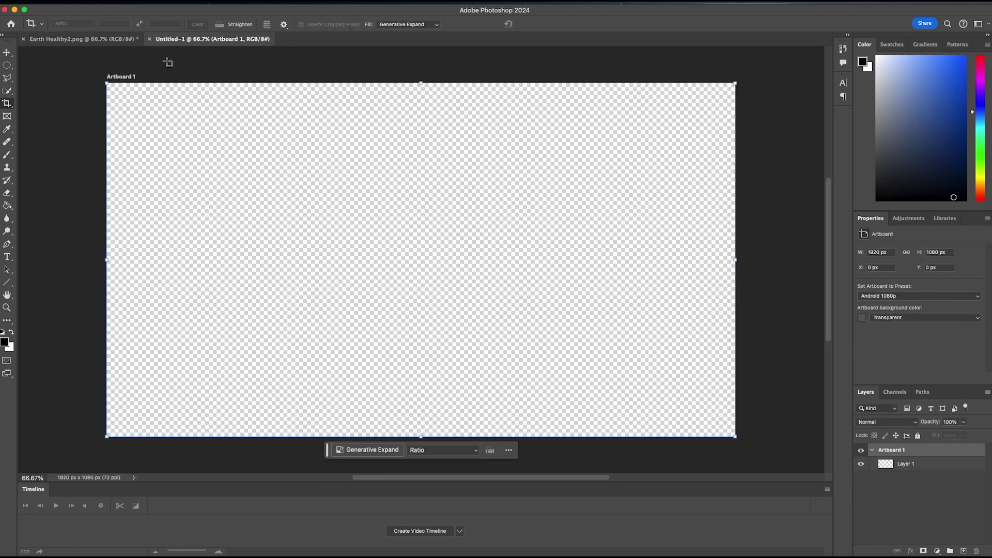
# Compare Untitled-1 with Earth Healthy2.png, ending on the Earth image
pyautogui.click(98, 39)
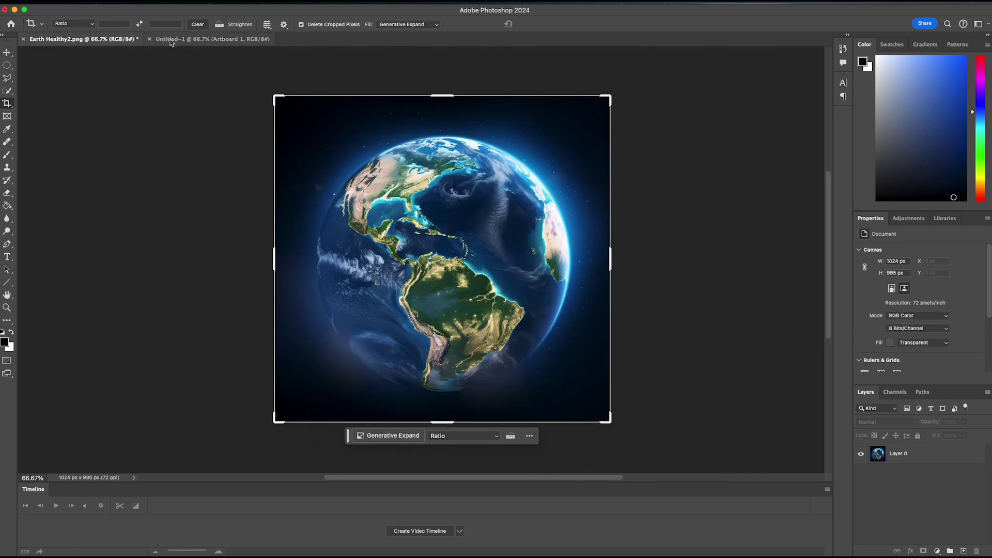
pyautogui.click(225, 41)
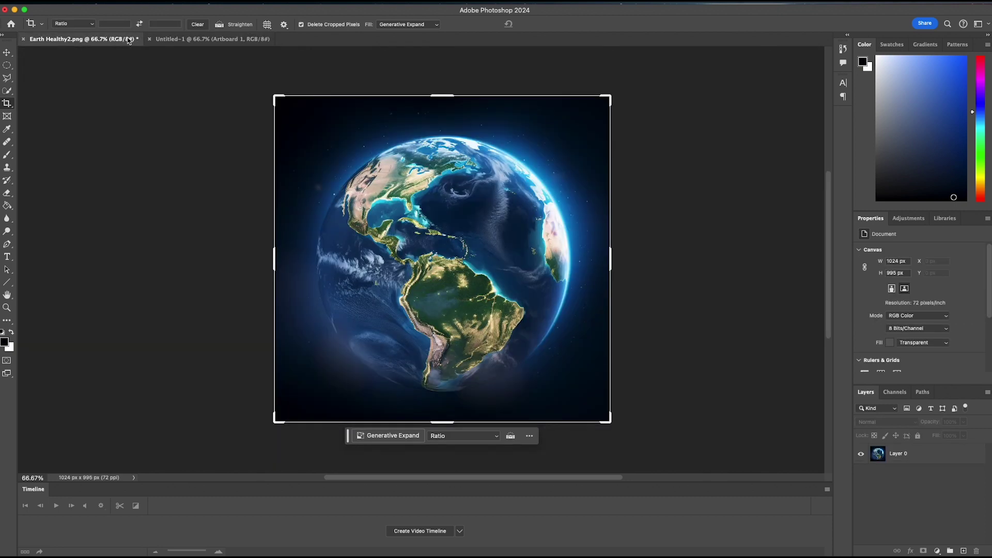
pyautogui.click(82, 39)
pyautogui.click(208, 39)
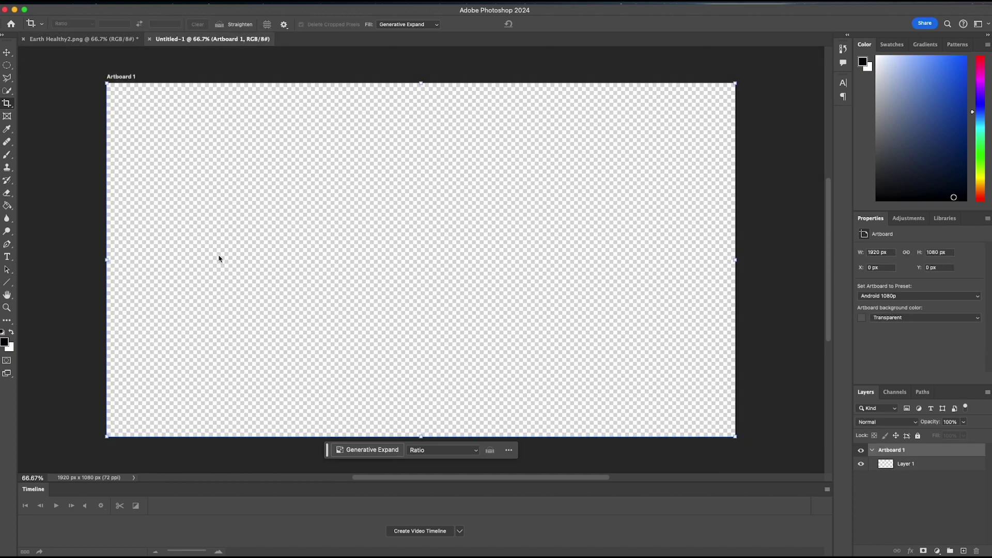
pyautogui.click(118, 40)
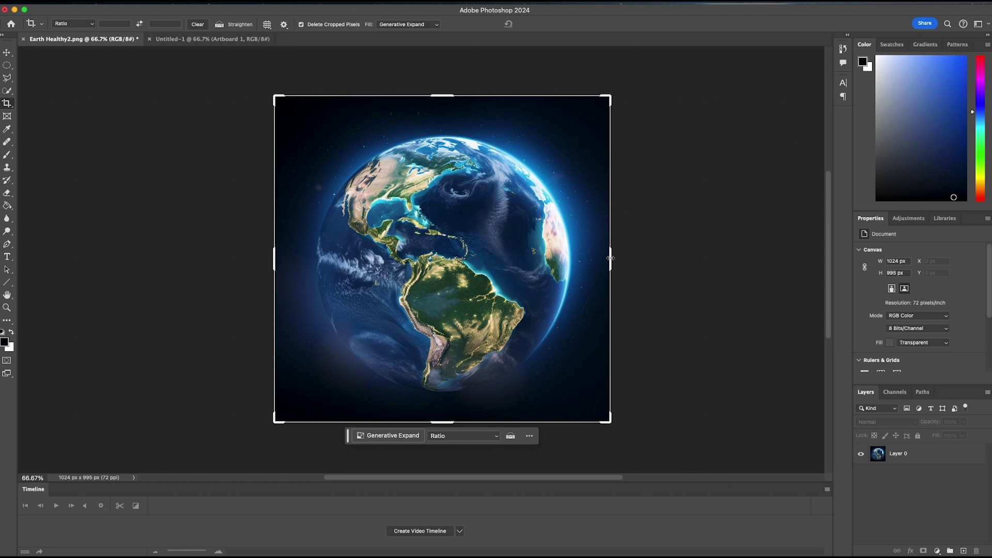
pyautogui.click(246, 40)
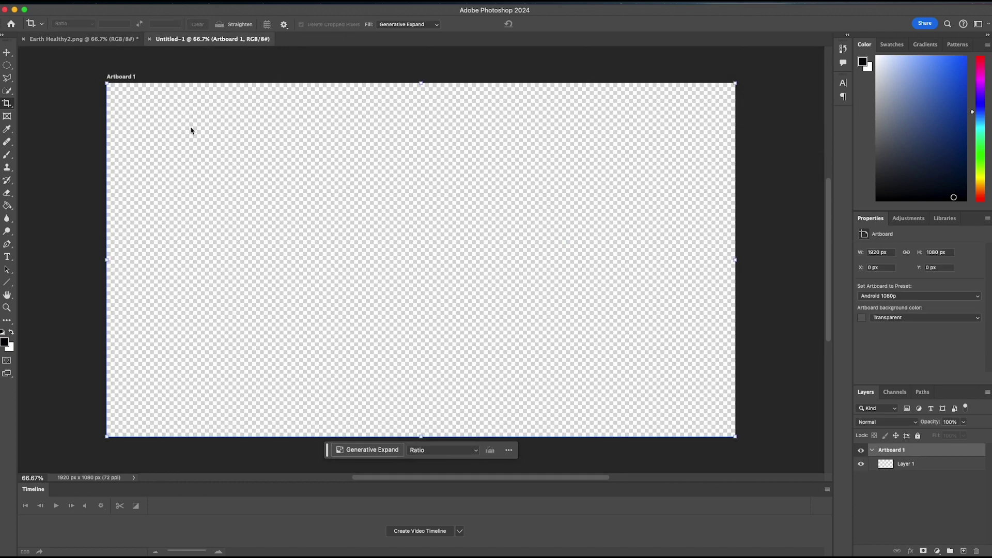
pyautogui.click(123, 41)
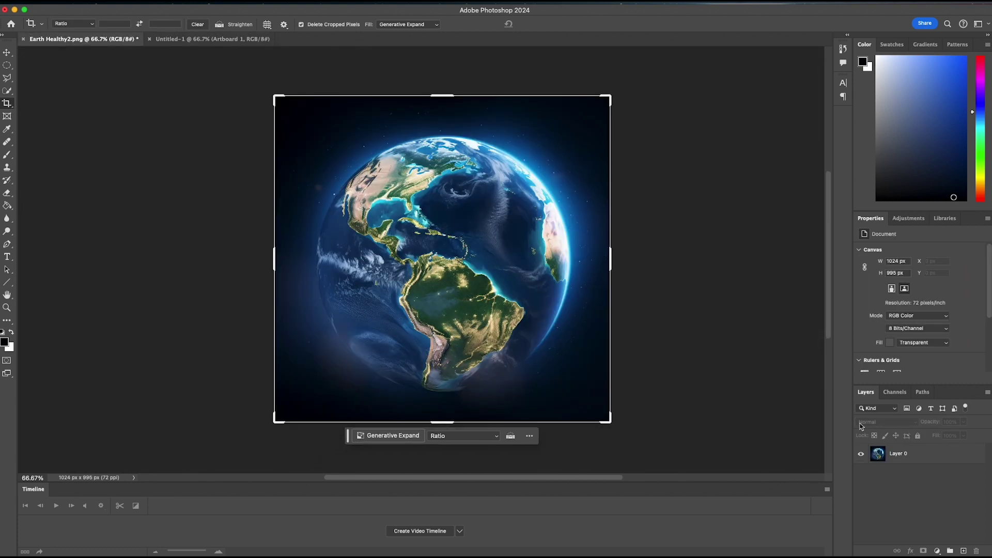
# With Layer 0 selected, extend the canvas right to about 1536 px and generate the new area
pyautogui.click(933, 454)
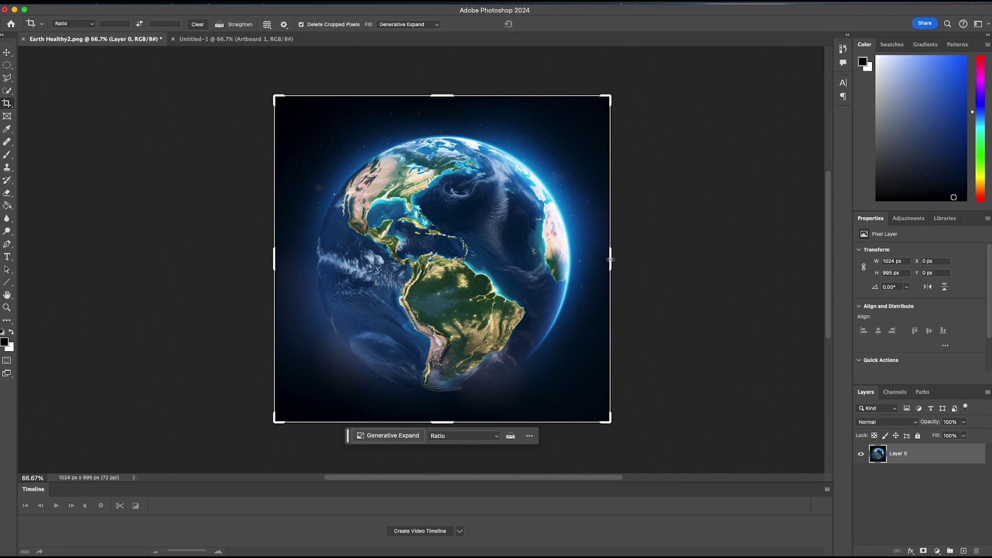
pyautogui.moveTo(610, 259); pyautogui.dragTo(696, 264)
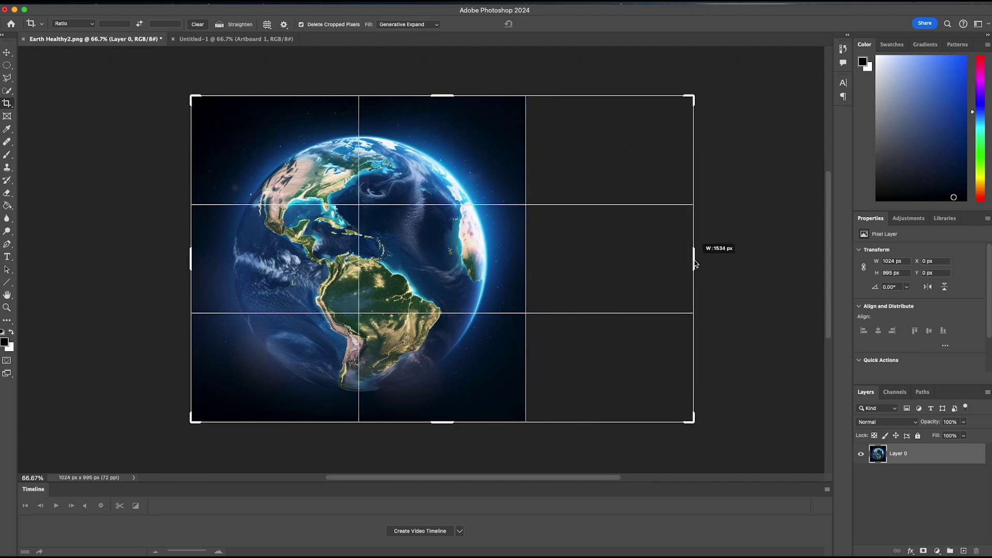
pyautogui.moveTo(695, 263); pyautogui.dragTo(695, 264)
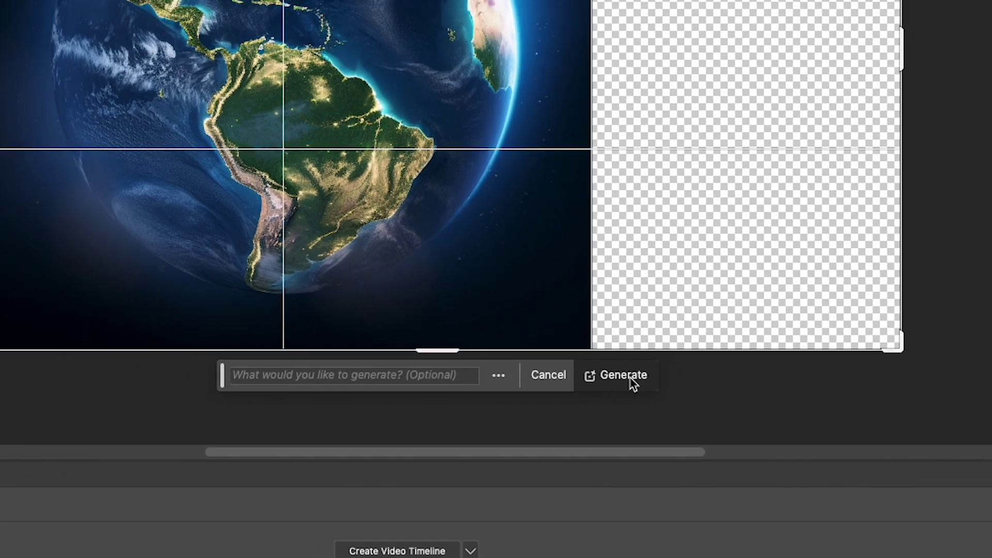
pyautogui.click(623, 375)
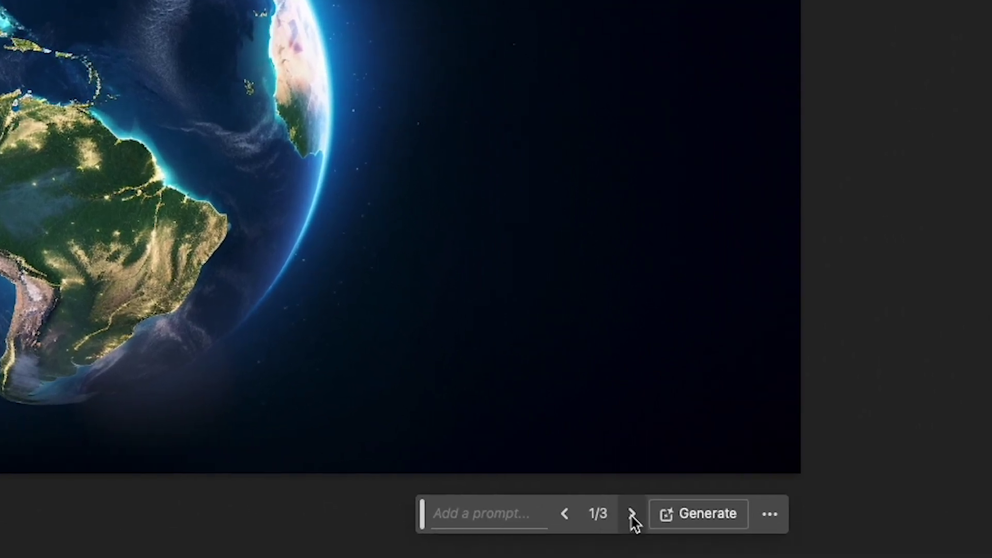
# Browse the three generated variations and keep variation 1
pyautogui.click(632, 514)
pyautogui.click(632, 515)
pyautogui.click(565, 514)
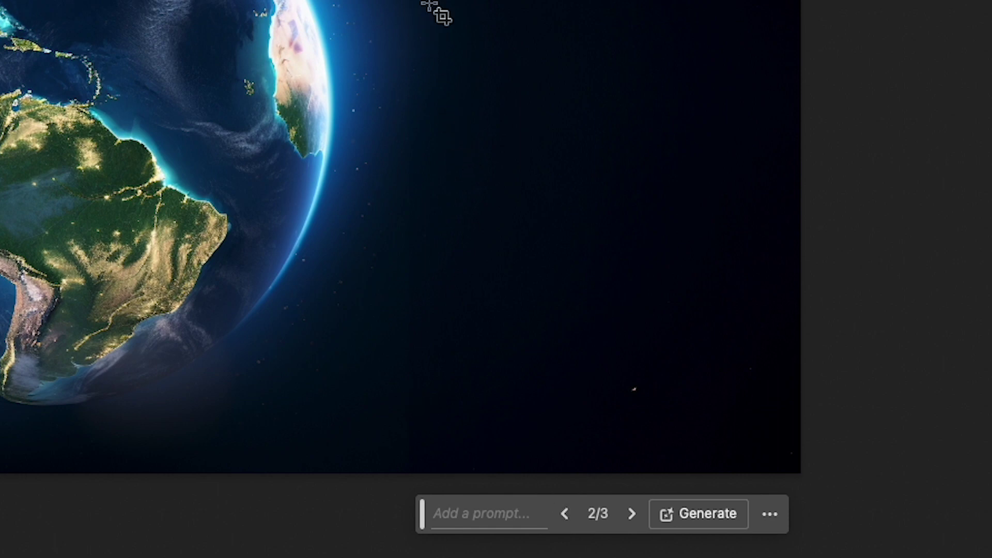
pyautogui.click(567, 518)
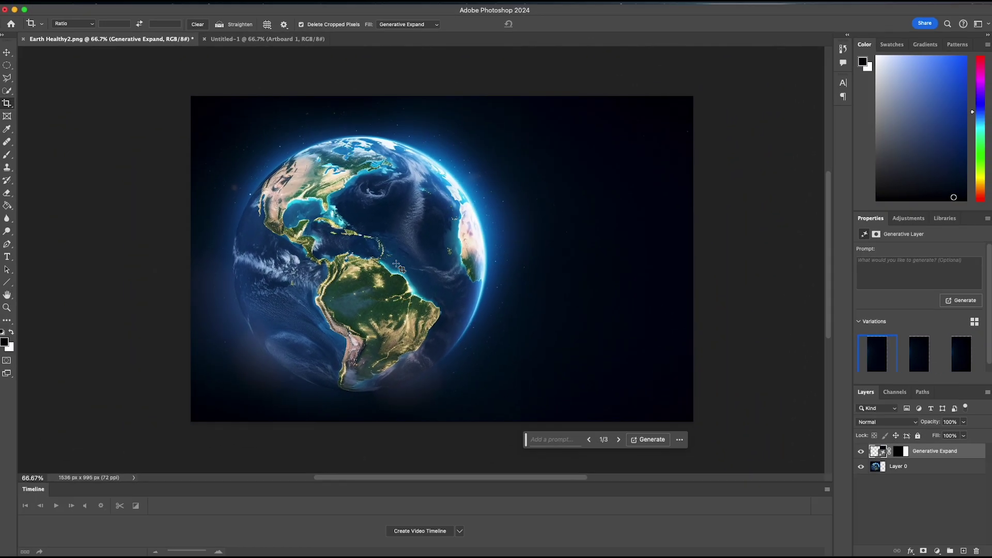
# Crop the canvas far out to the left and generate content for the new area
pyautogui.click(376, 264)
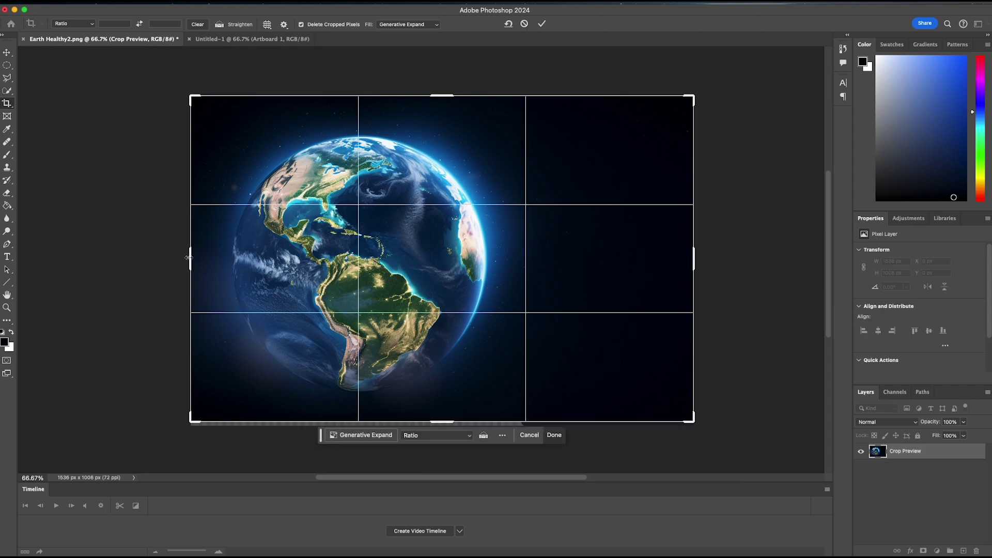
pyautogui.moveTo(190, 257); pyautogui.dragTo(61, 241)
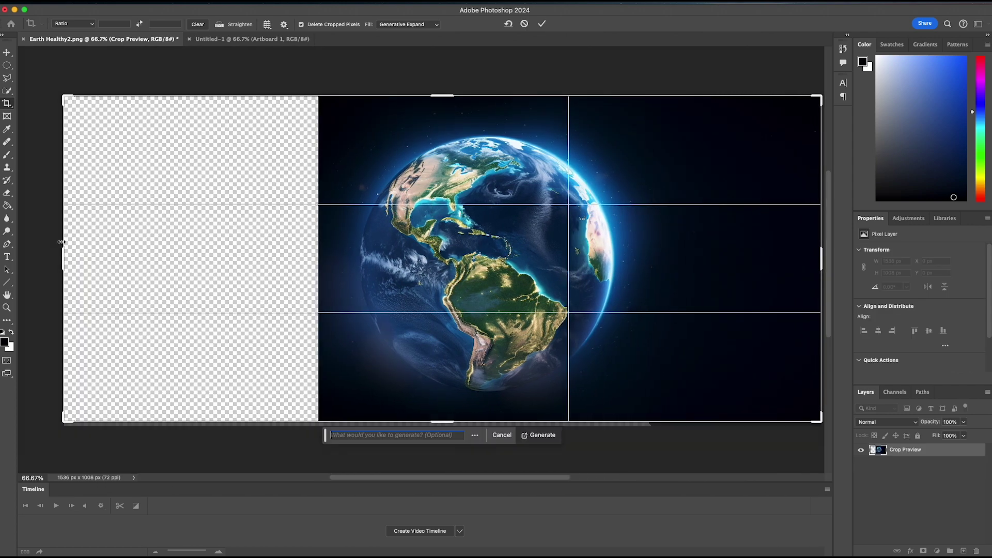
pyautogui.click(538, 437)
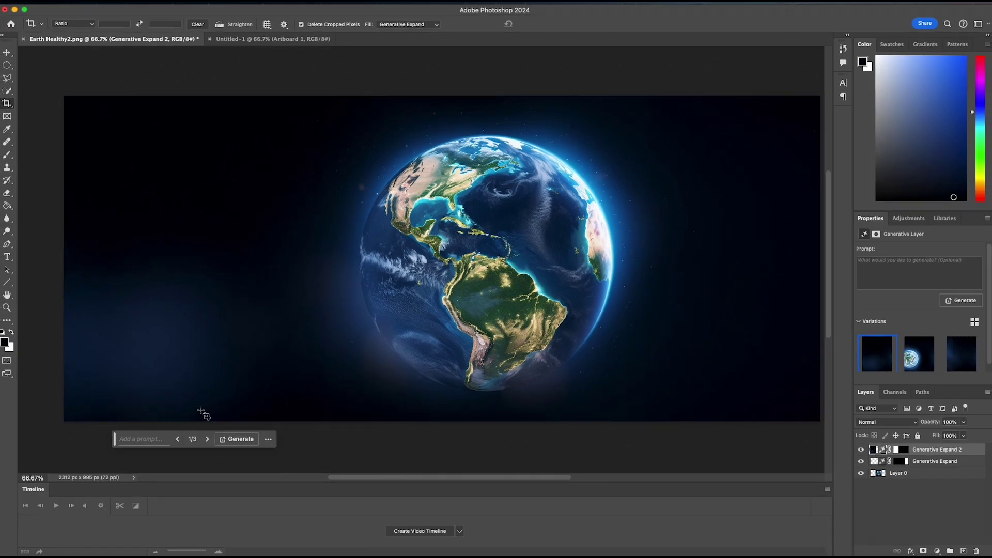
# Browse the three left-side variations and keep variation 1 with plain dark space
pyautogui.click(207, 440)
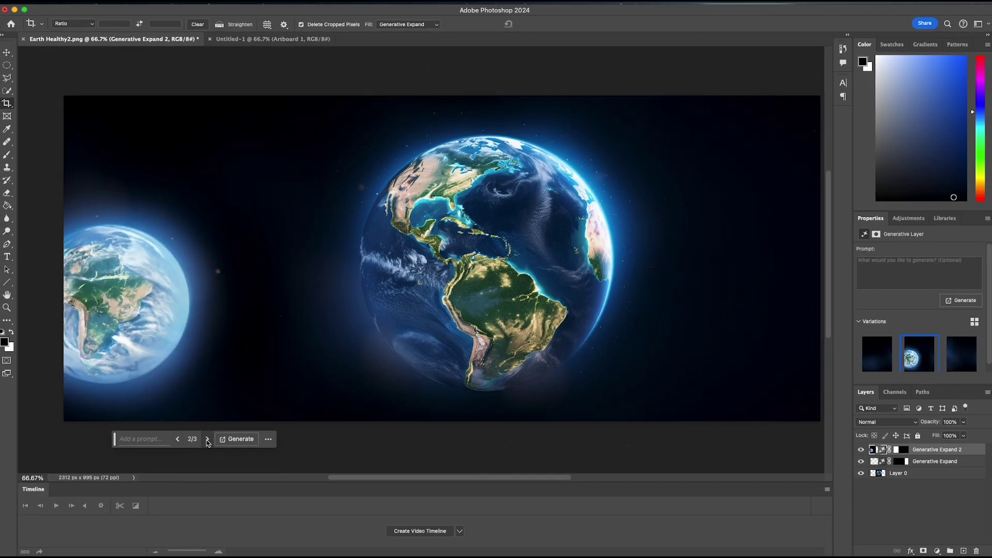
pyautogui.click(207, 439)
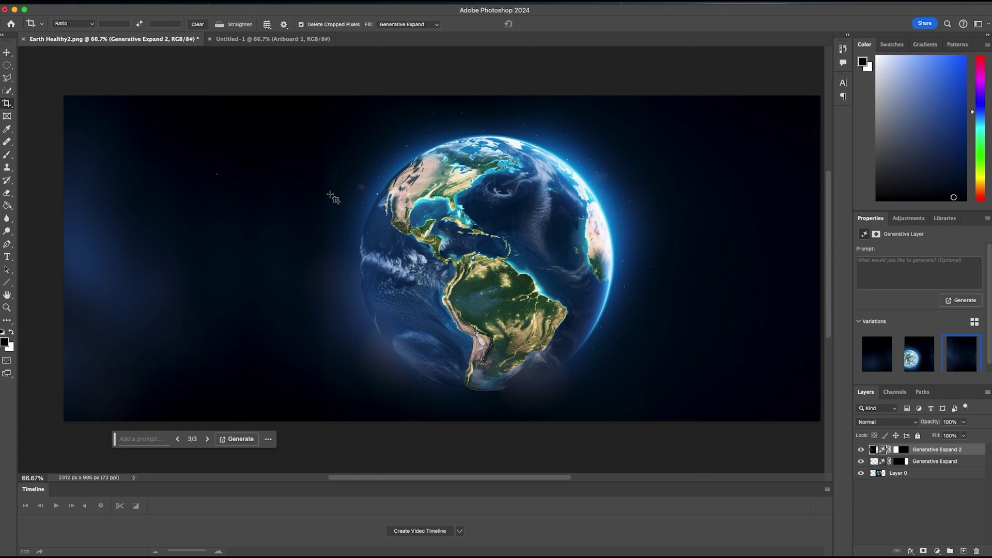
pyautogui.click(178, 439)
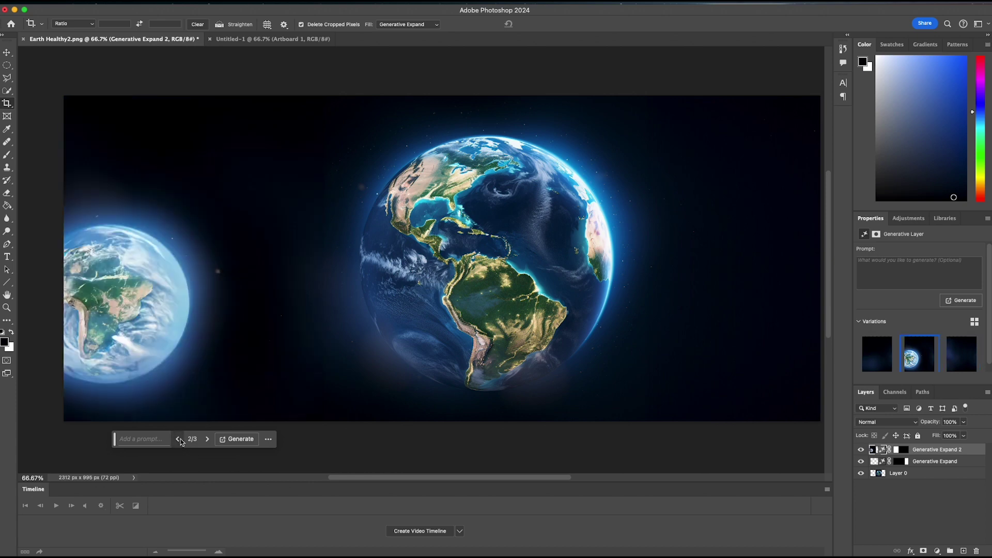
pyautogui.click(178, 439)
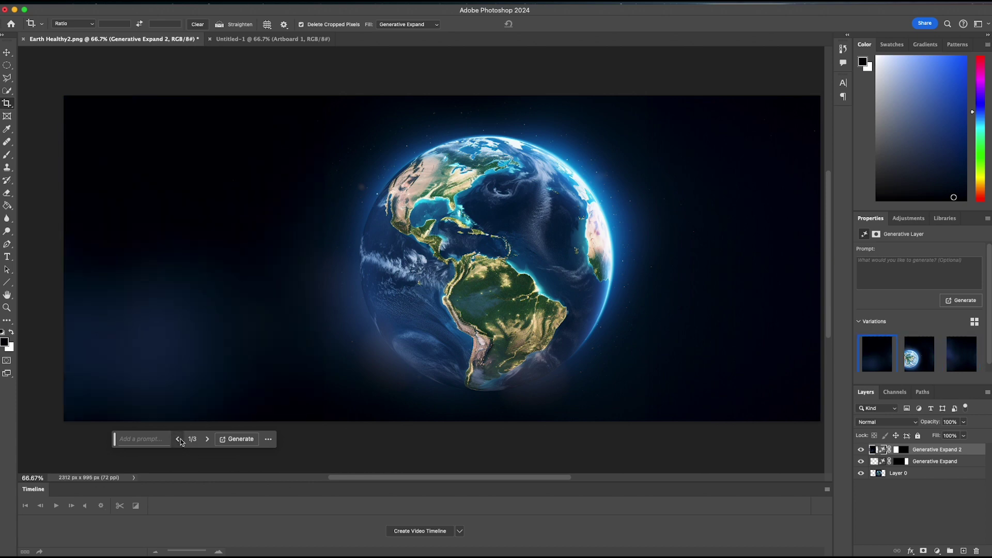
pyautogui.click(558, 386)
# Extend the canvas downward, generate starry space, and preview its variations
pyautogui.moveTo(450, 420); pyautogui.dragTo(450, 461)
pyautogui.click(540, 459)
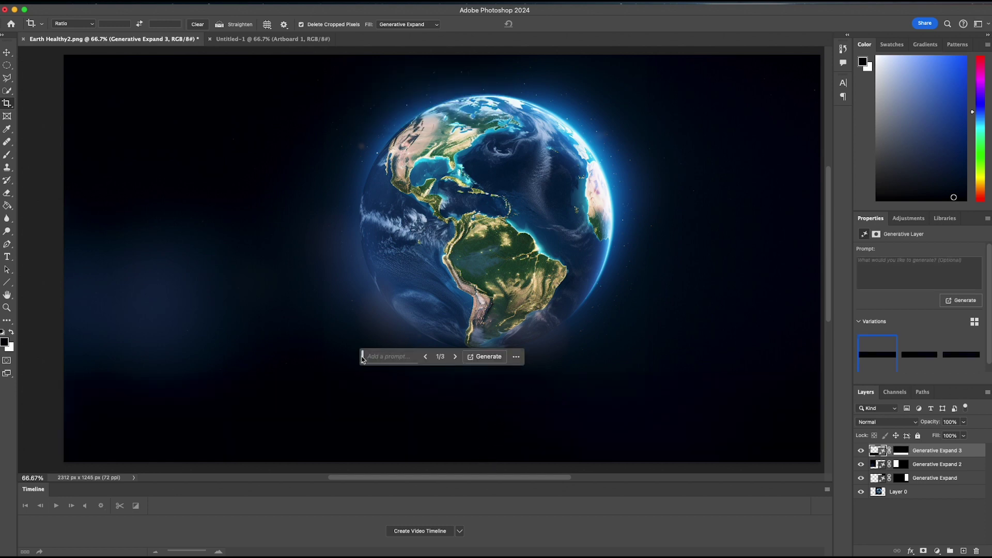
pyautogui.moveTo(362, 359); pyautogui.dragTo(563, 269)
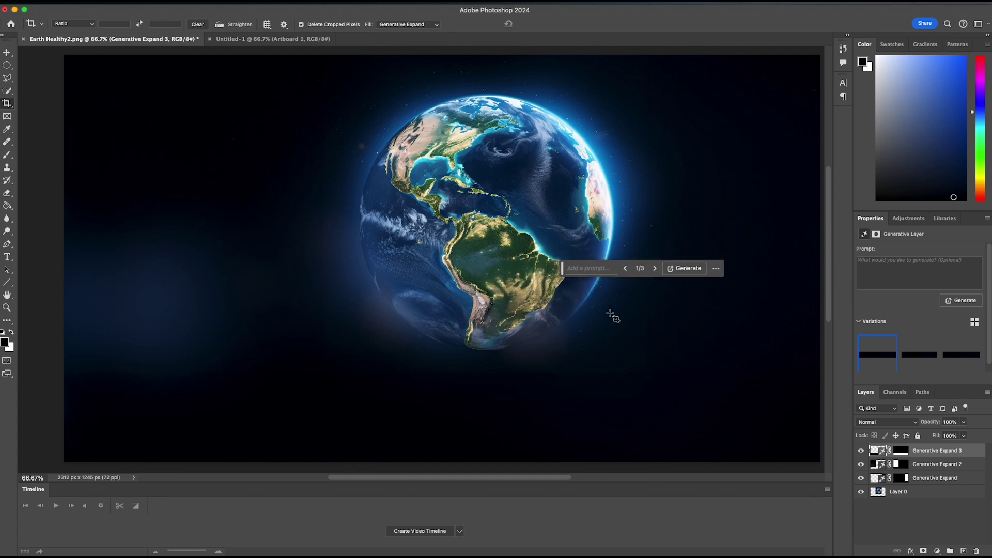
pyautogui.click(655, 268)
pyautogui.click(655, 269)
# Extend the canvas upward to 1509 px tall and generate starry space there
pyautogui.scroll(1, 668, 345)
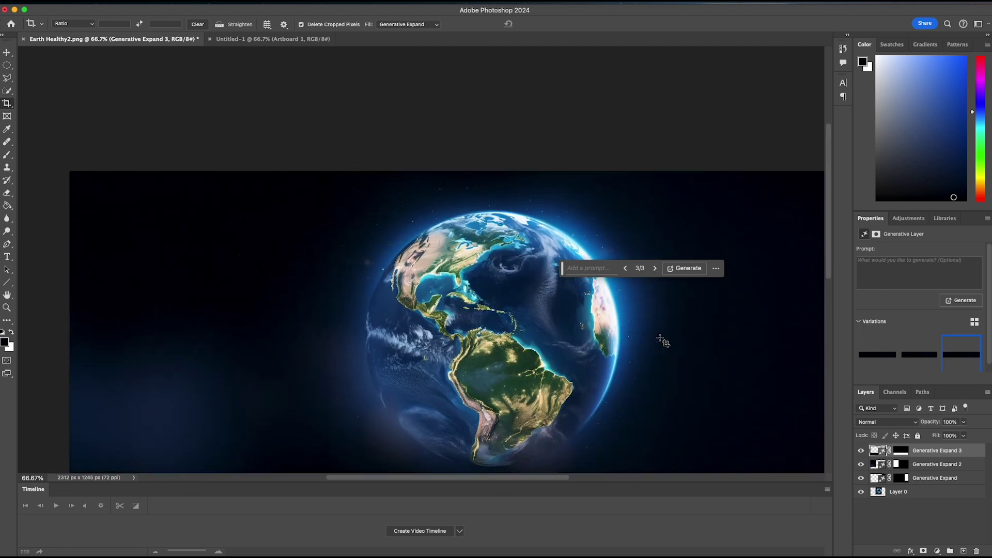
pyautogui.click(553, 200)
pyautogui.moveTo(449, 171); pyautogui.dragTo(452, 128)
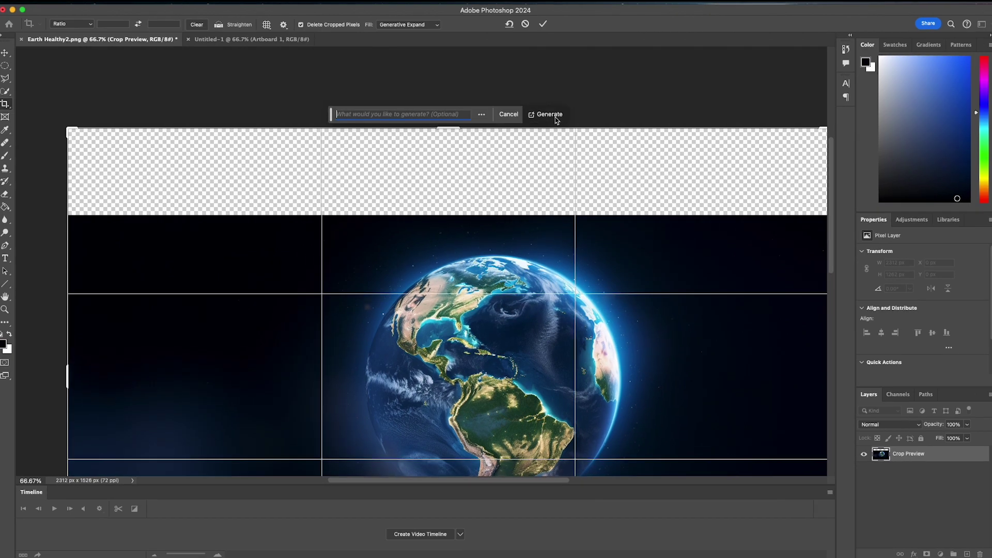
pyautogui.click(548, 114)
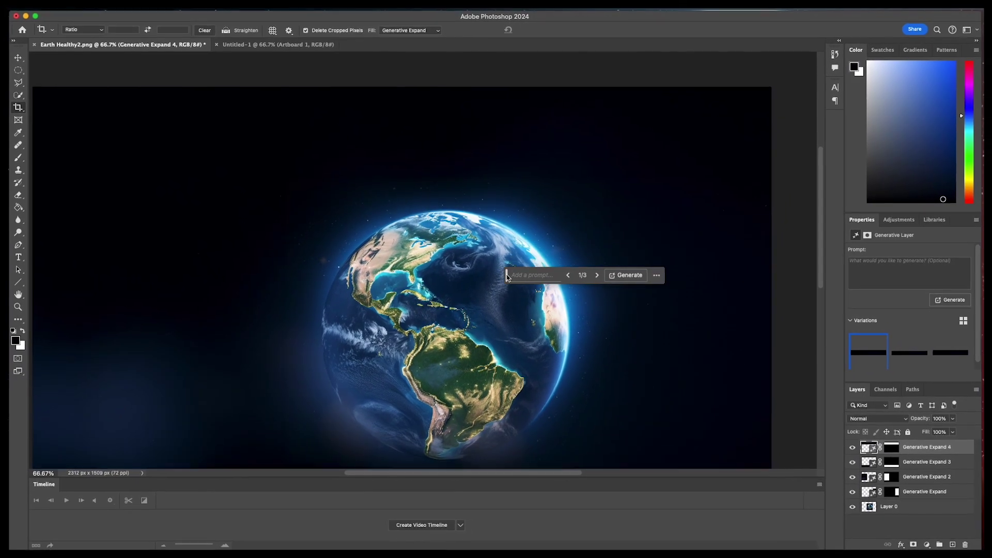
# Zoom out to 50% and merge Layer 0 and all Generative Expand layers into Generative Expand 4
pyautogui.press('z')
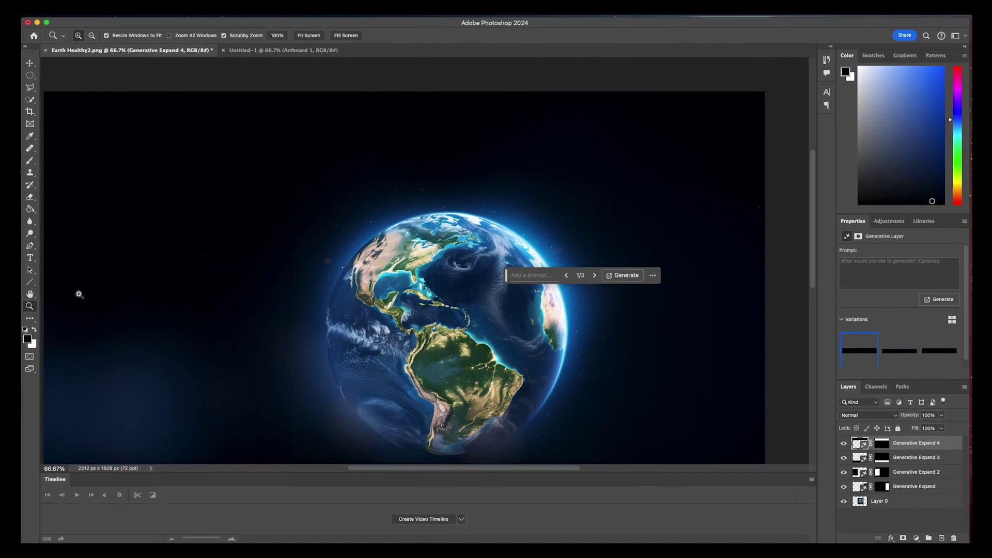
pyautogui.keyDown('alt'); pyautogui.click(470, 314); pyautogui.keyUp('alt')
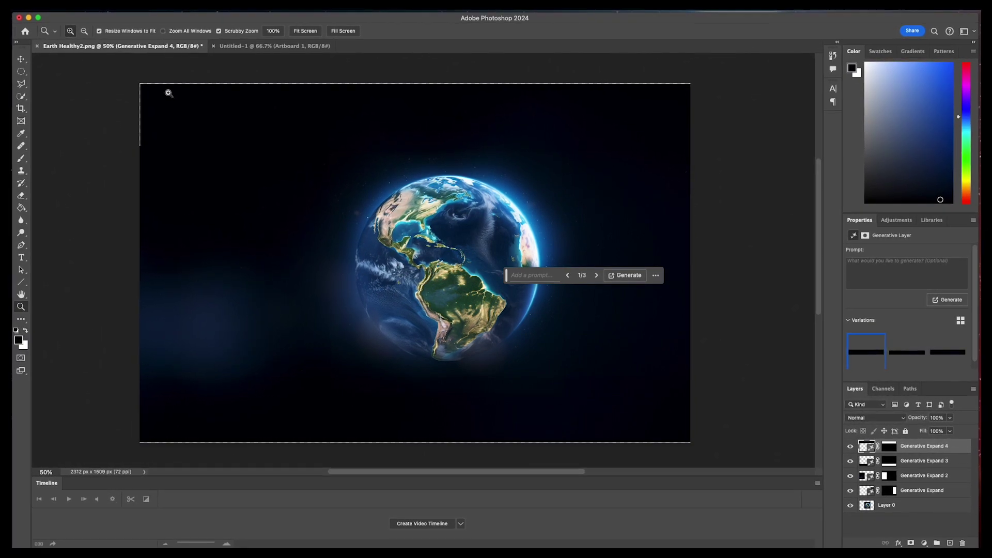
pyautogui.click(21, 58)
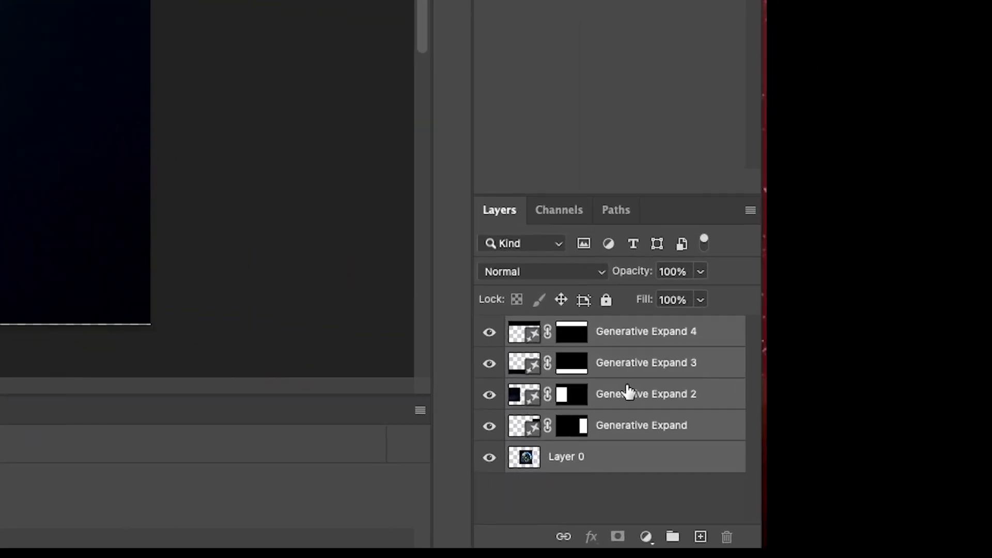
pyautogui.rightClick(926, 479)
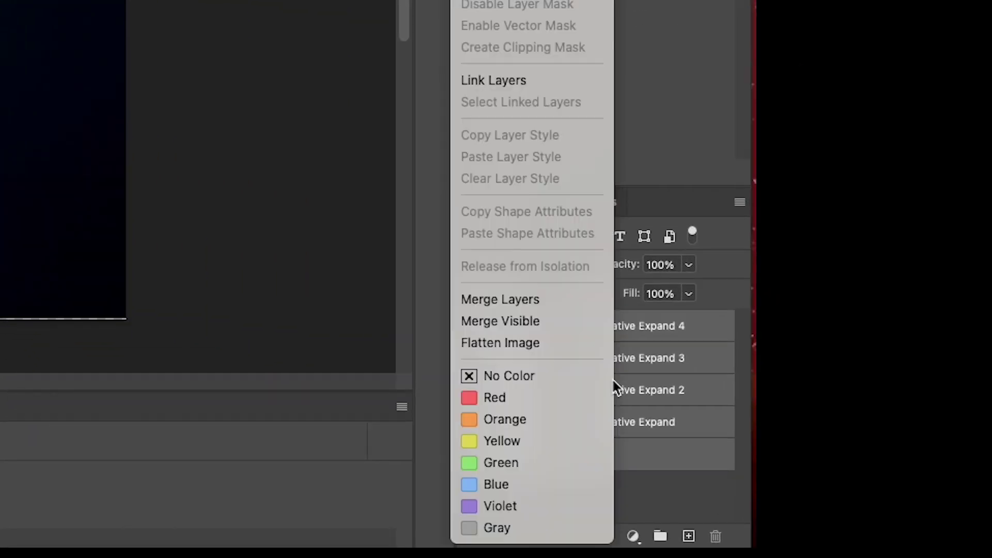
pyautogui.click(523, 300)
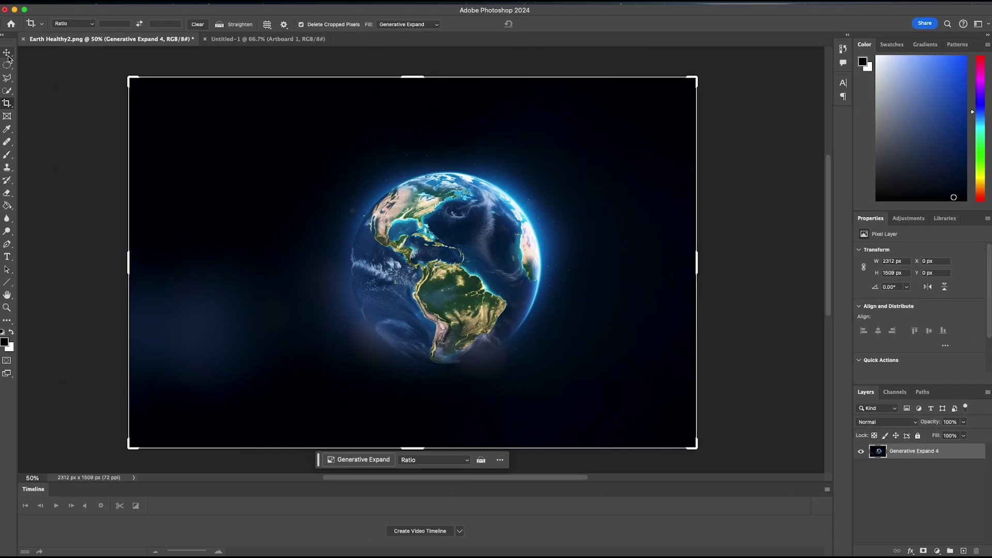
pyautogui.click(8, 55)
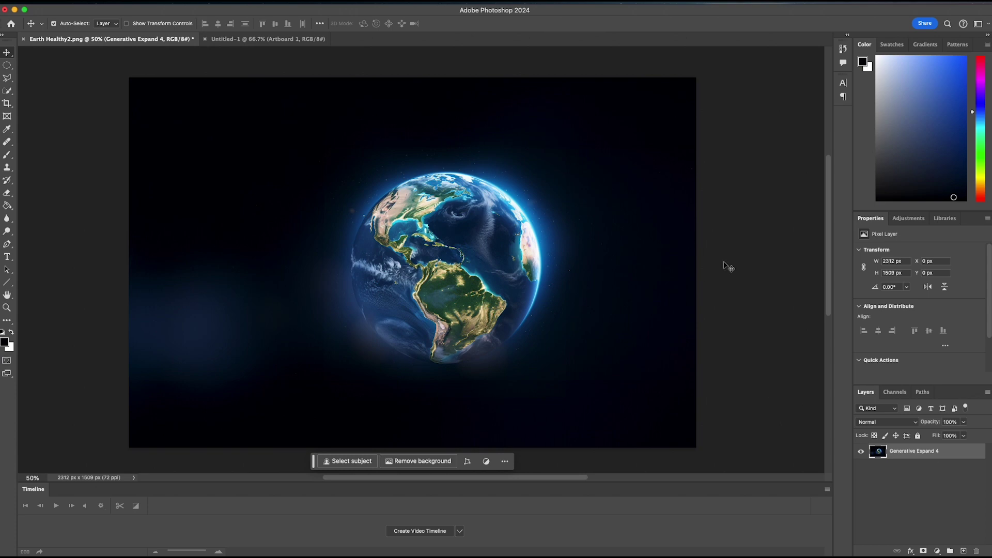
# Place the merged Earth layer on Artboard 1 at X -320 px, Y -223 px, centring the globe
pyautogui.click(261, 38)
pyautogui.moveTo(457, 164); pyautogui.dragTo(513, 233)
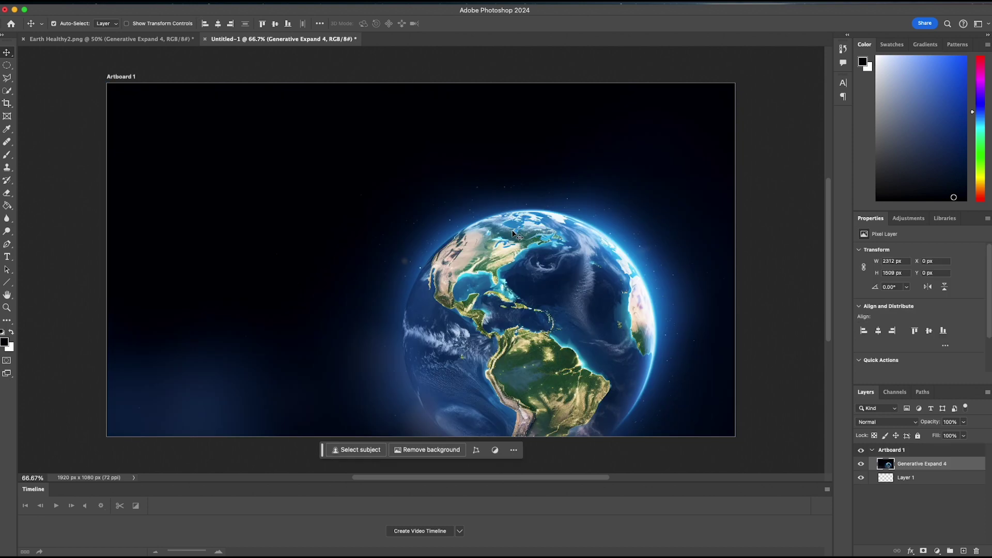
pyautogui.moveTo(538, 279); pyautogui.dragTo(435, 203)
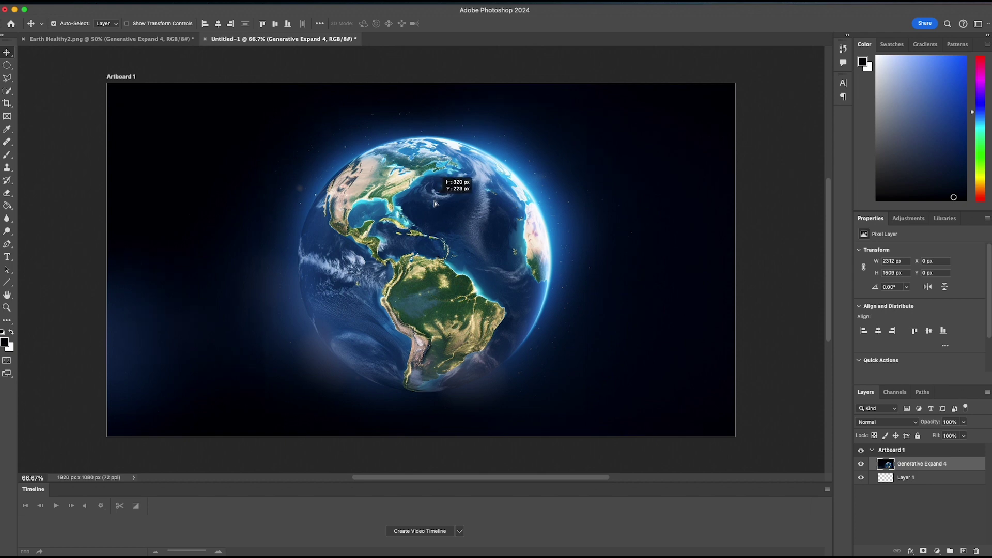
pyautogui.moveTo(435, 204); pyautogui.dragTo(435, 204)
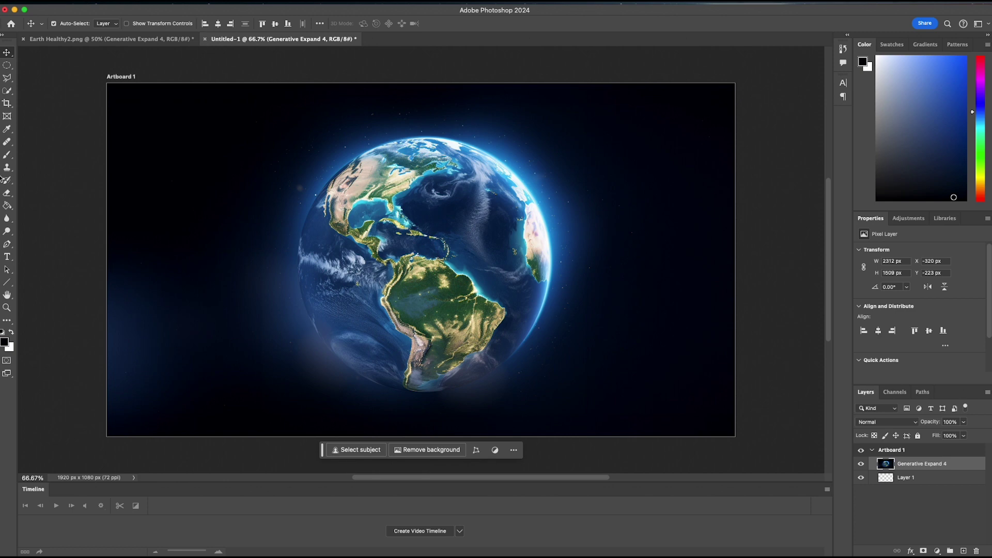
pyautogui.click(8, 168)
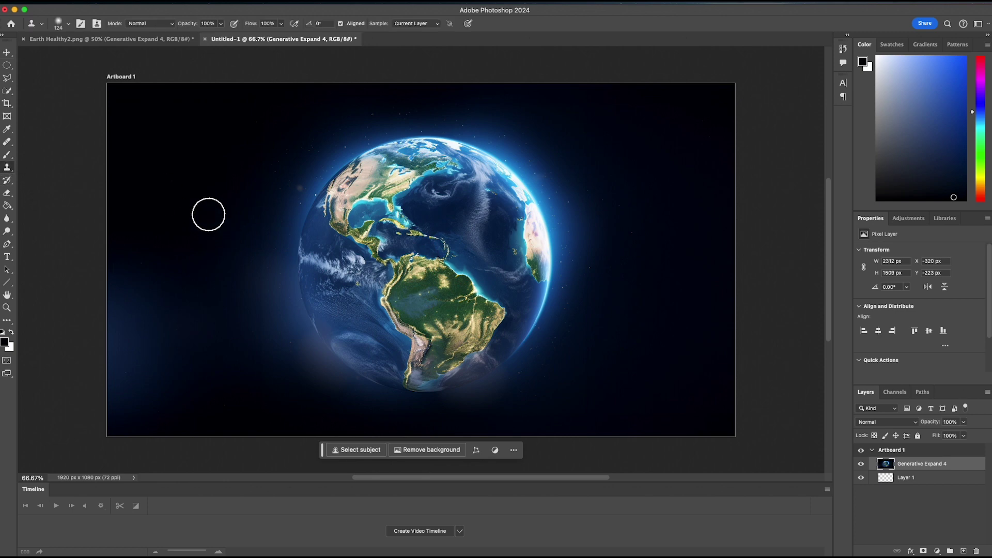
# Set a 284 px Clone Stamp brush at 8% hardness and paint dark space over the left glow
pyautogui.click(68, 23)
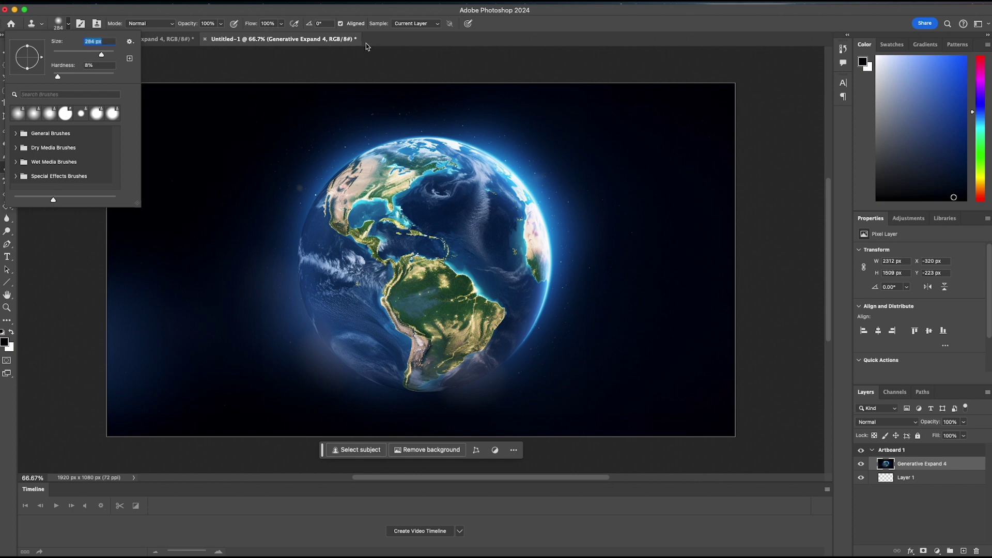
pyautogui.click(307, 39)
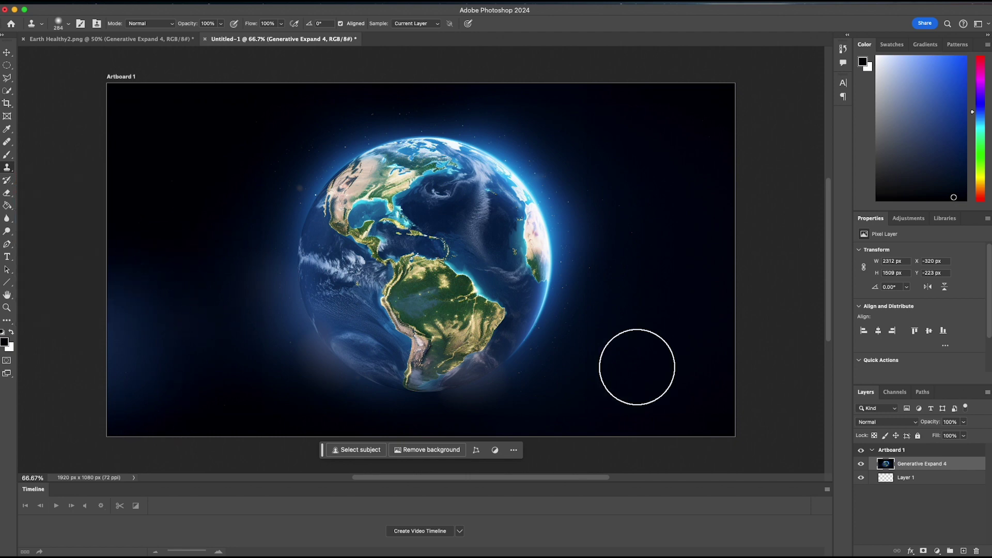
pyautogui.click(69, 24)
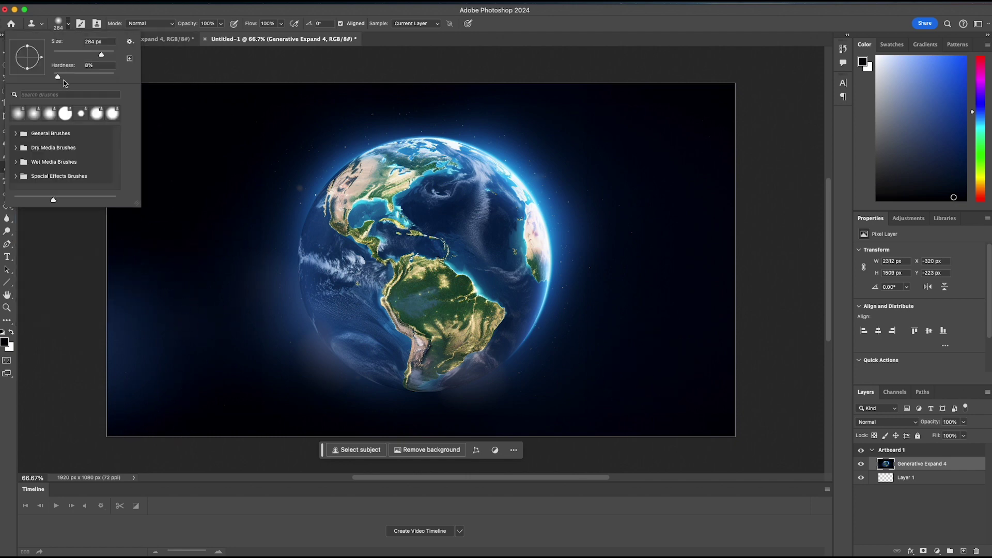
pyautogui.click(561, 37)
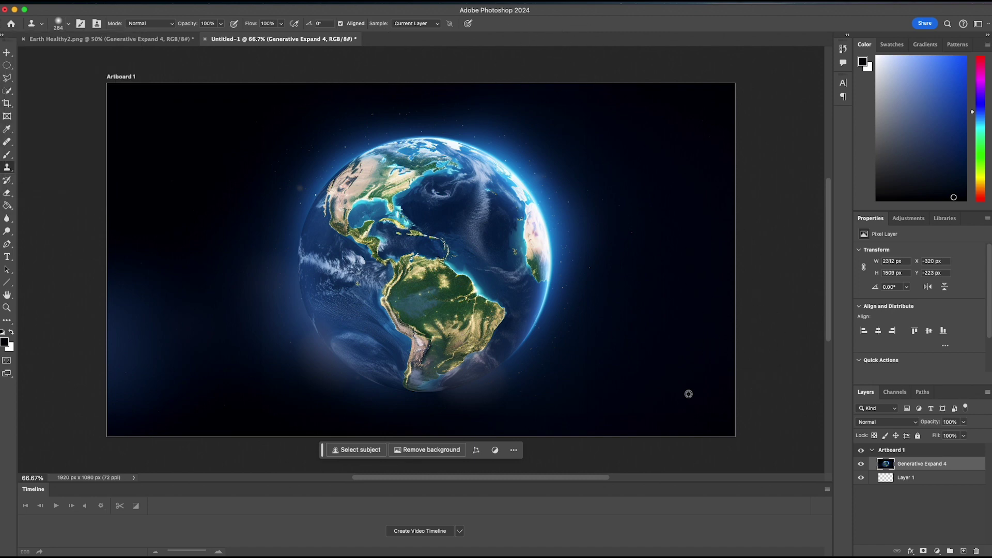
pyautogui.moveTo(142, 310)
pyautogui.mouseDown()
pyautogui.moveTo(173, 336)
pyautogui.moveTo(177, 370)
pyautogui.mouseUp()
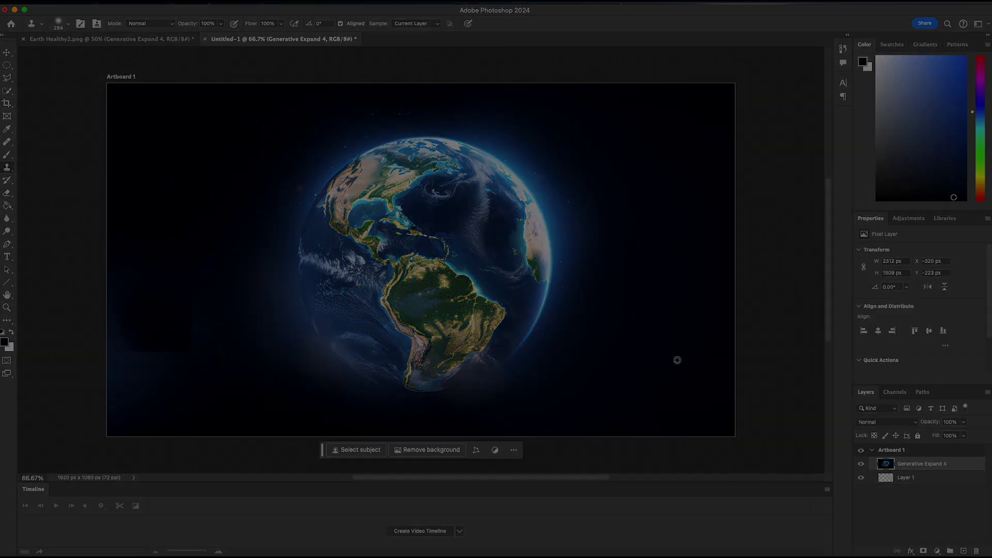